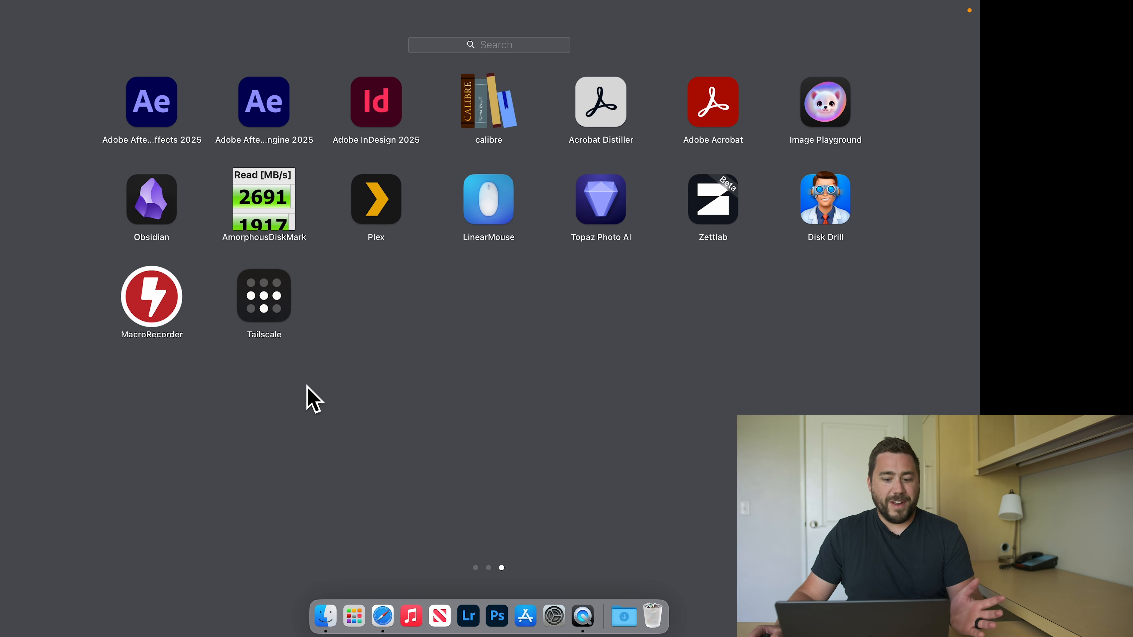
Launch Tailscale and start installing its system extension, opening System Settings for the required approval.
left_click(275, 310)
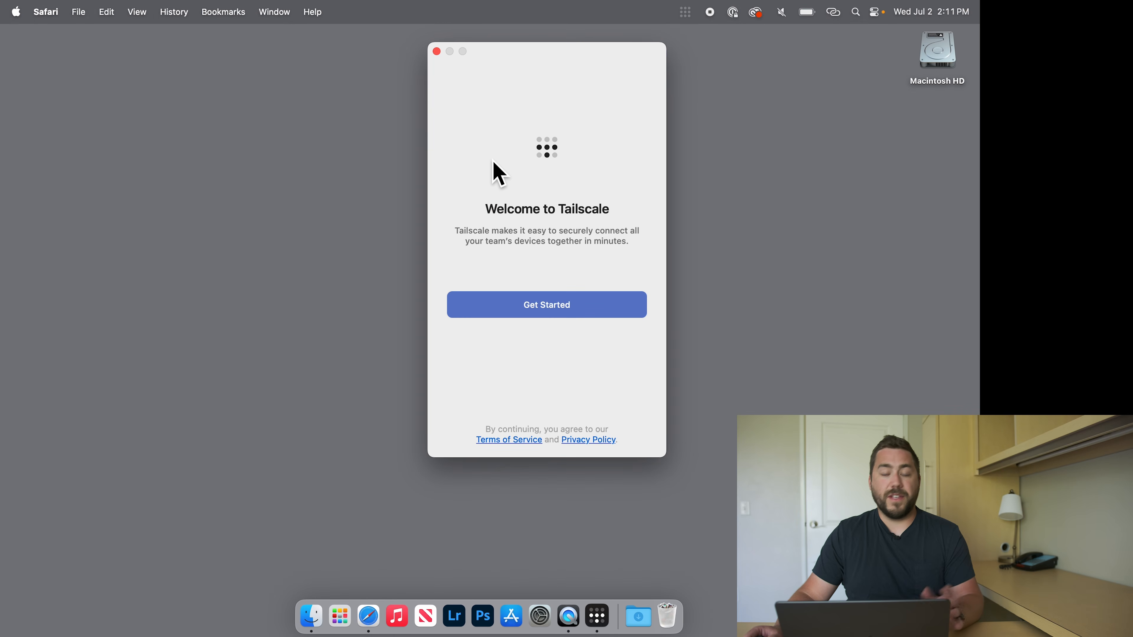
left_click(549, 306)
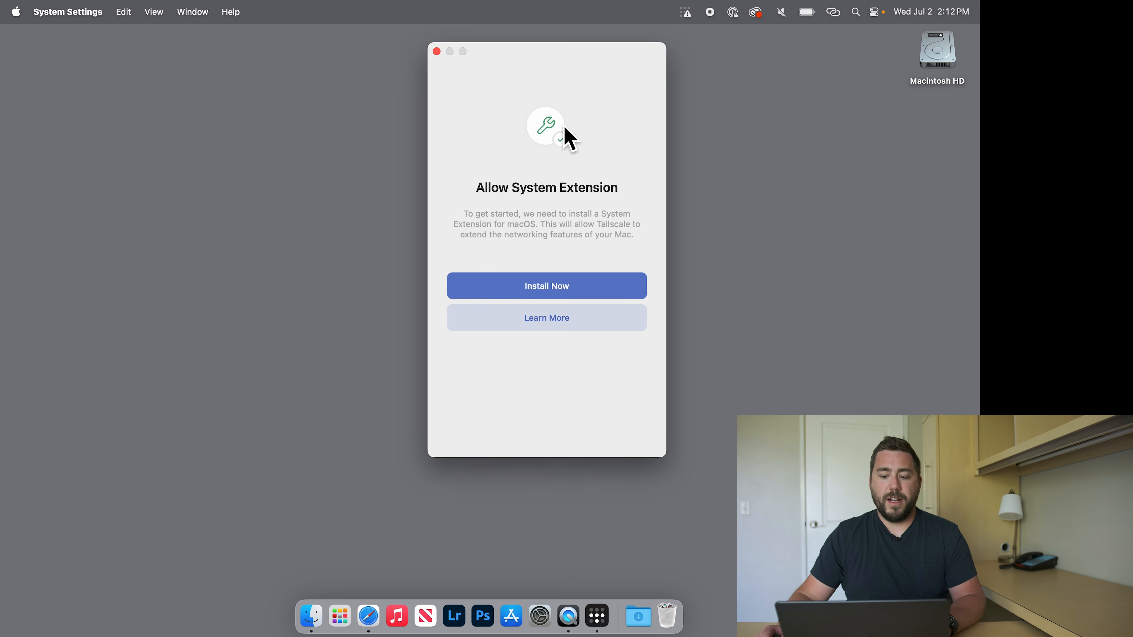
left_click(561, 295)
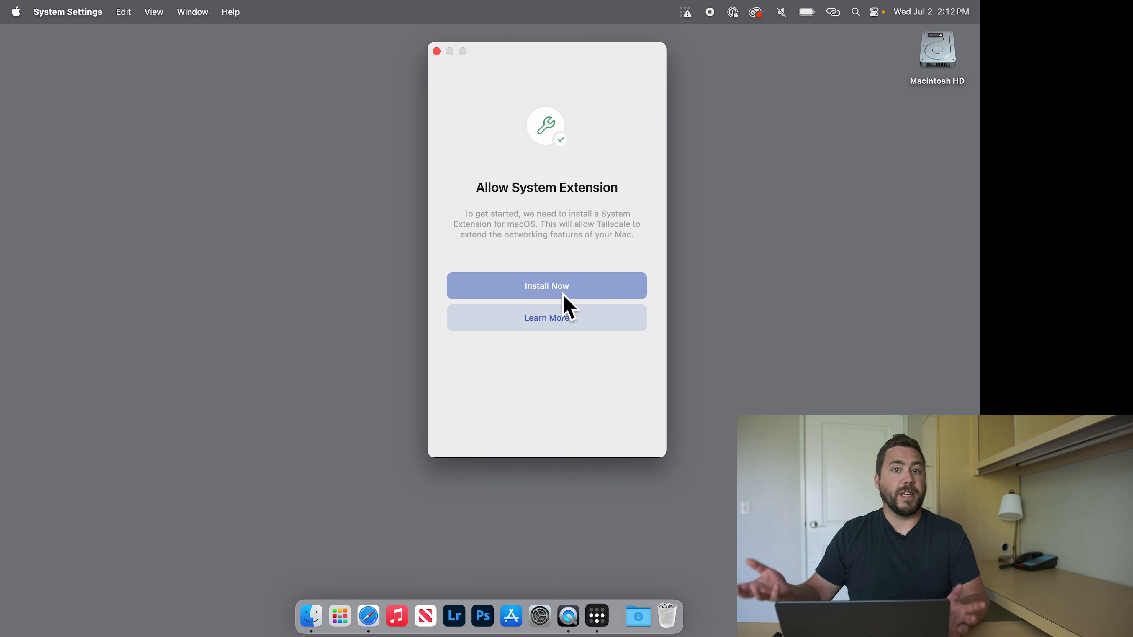
left_click(563, 295)
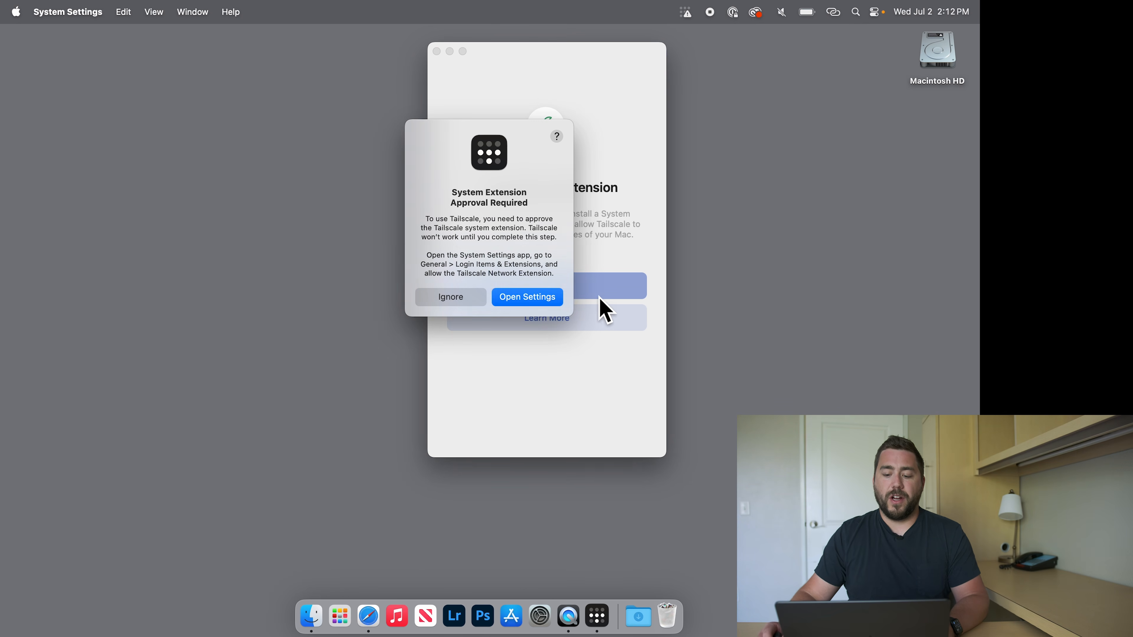
left_click(538, 298)
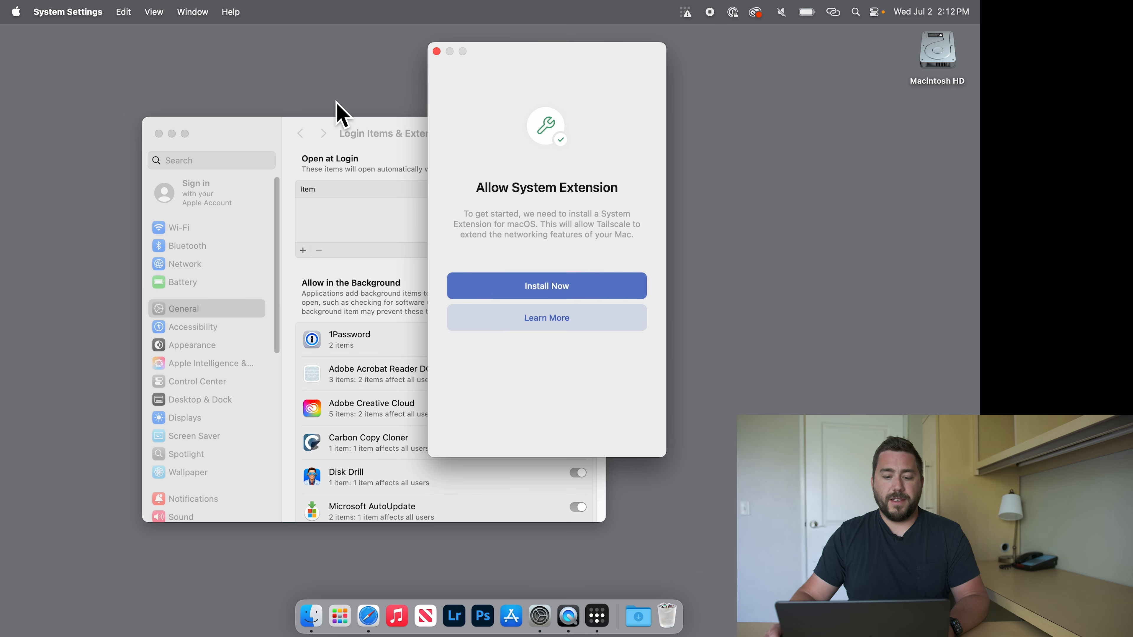
Enable the Tailscale network extension in Login Items & Extensions and authorize the change with the account password.
left_click(375, 136)
scroll(487, 333, "down", 5)
scroll(482, 330, "down", 10)
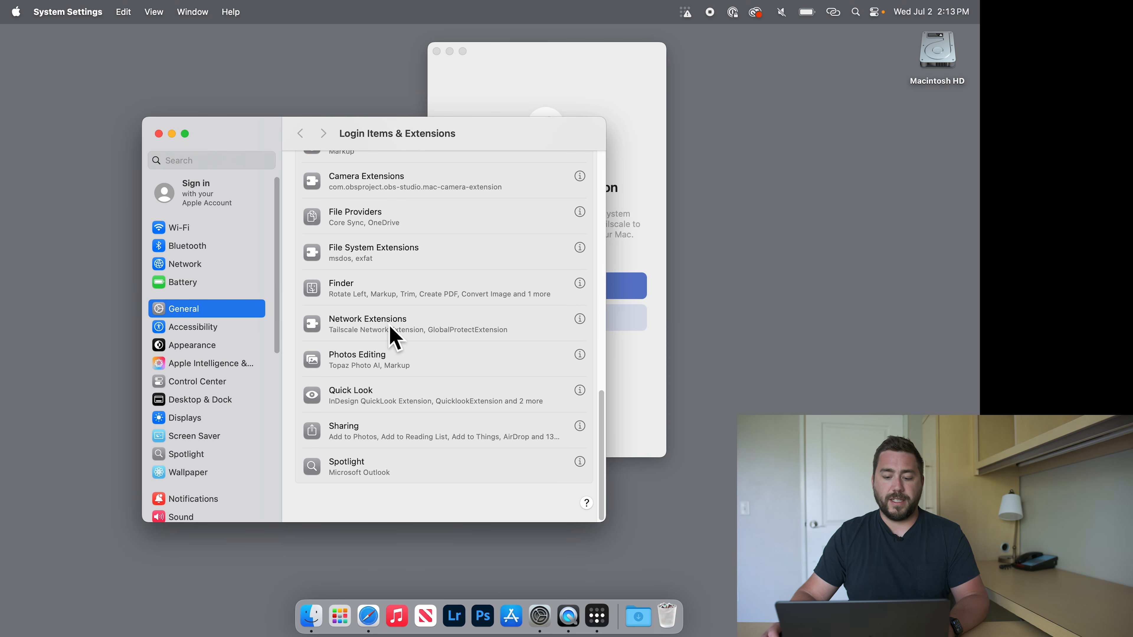
left_click(580, 320)
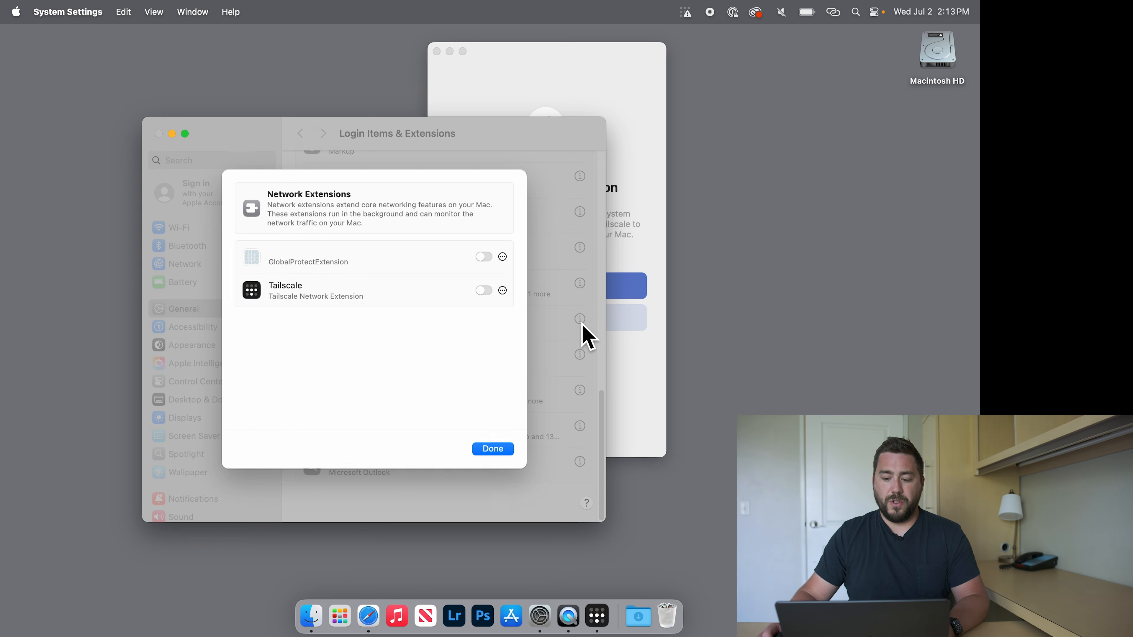
left_click(484, 291)
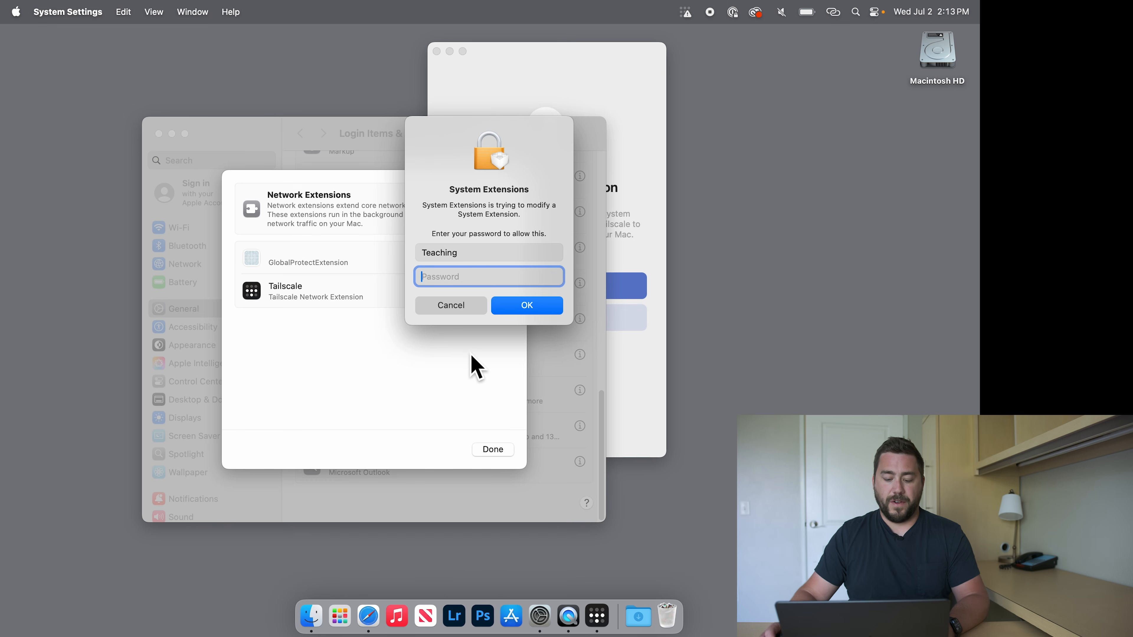
type("•••••••••••••")
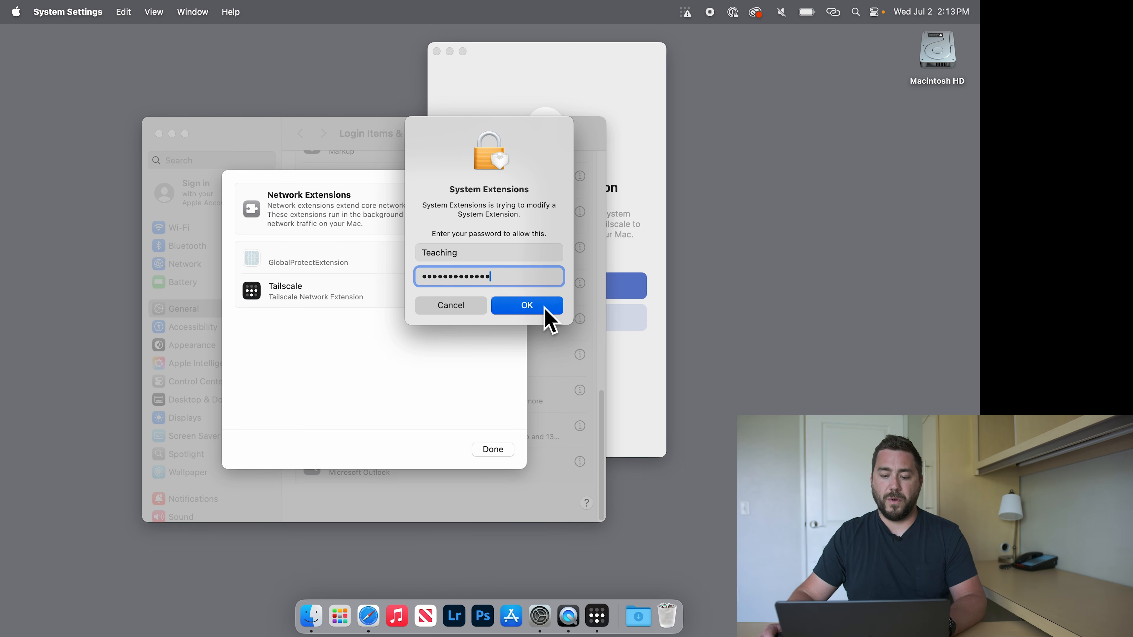
left_click(544, 306)
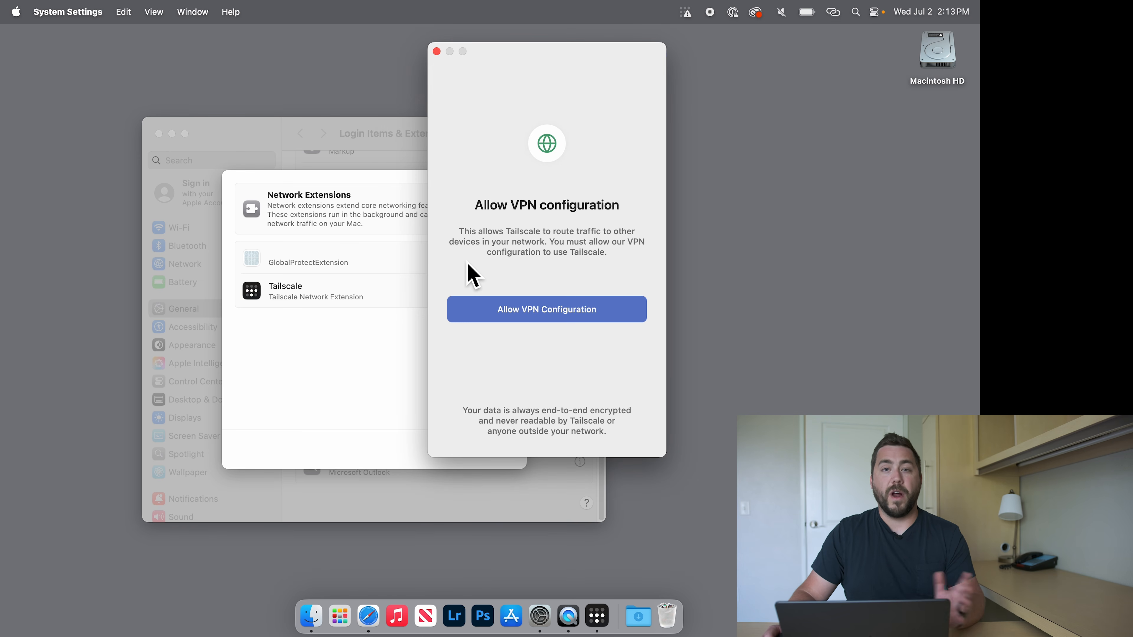
Allow Tailscale to add its VPN configuration and start signing in to the network.
left_click(479, 307)
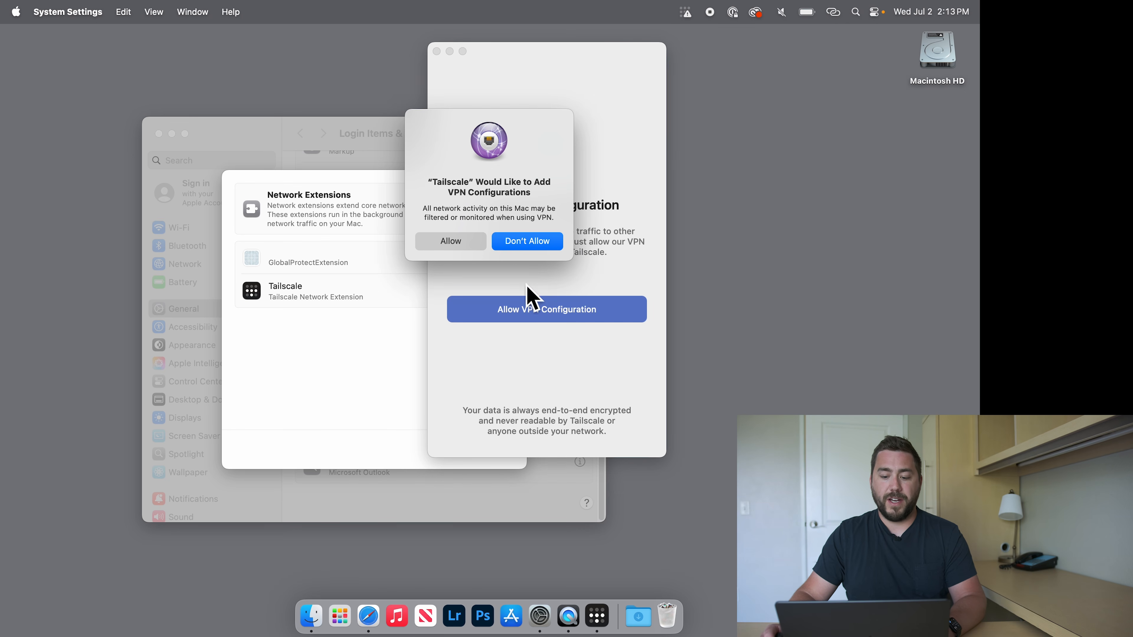
left_click(472, 247)
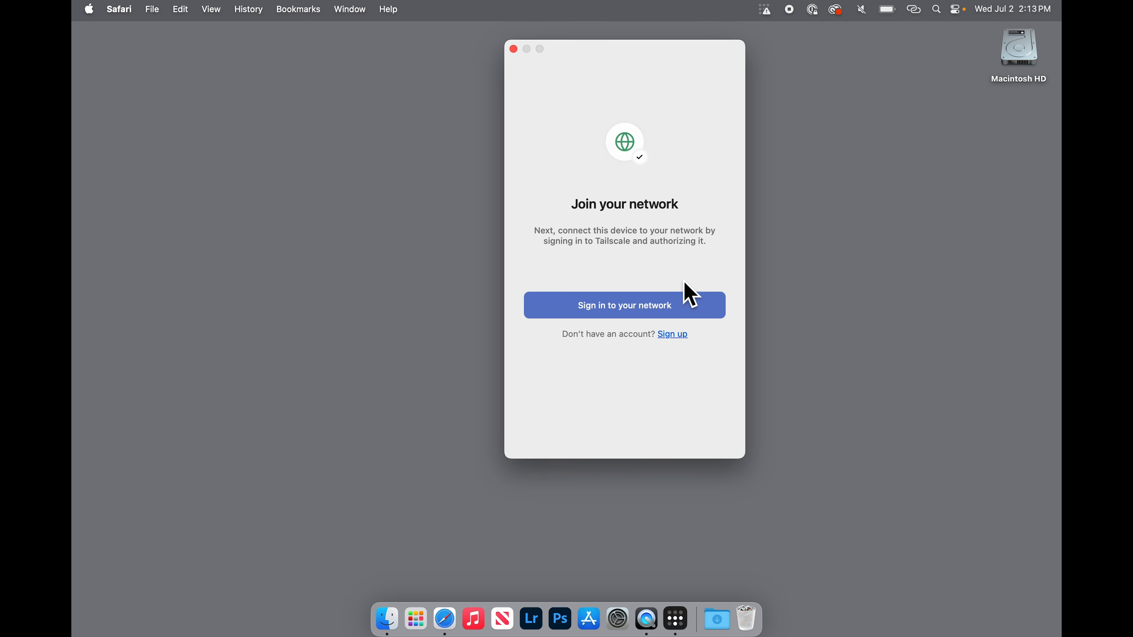
left_click(690, 304)
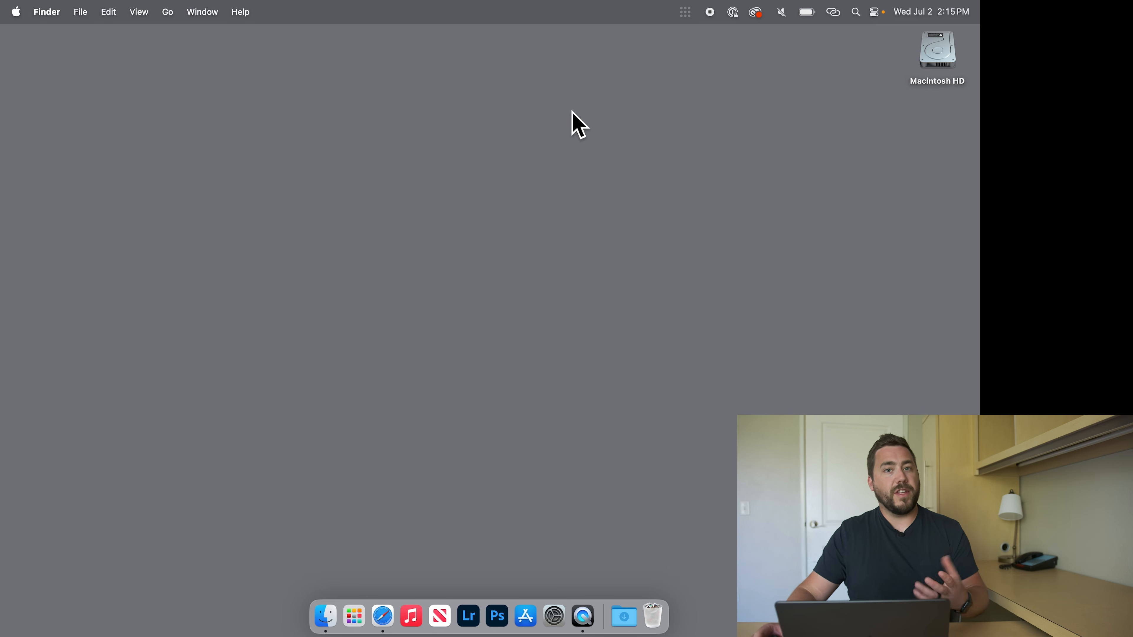
Turn on the Tailscale connection and copy the IP address of the network device youtubetestnas.
left_click(690, 18)
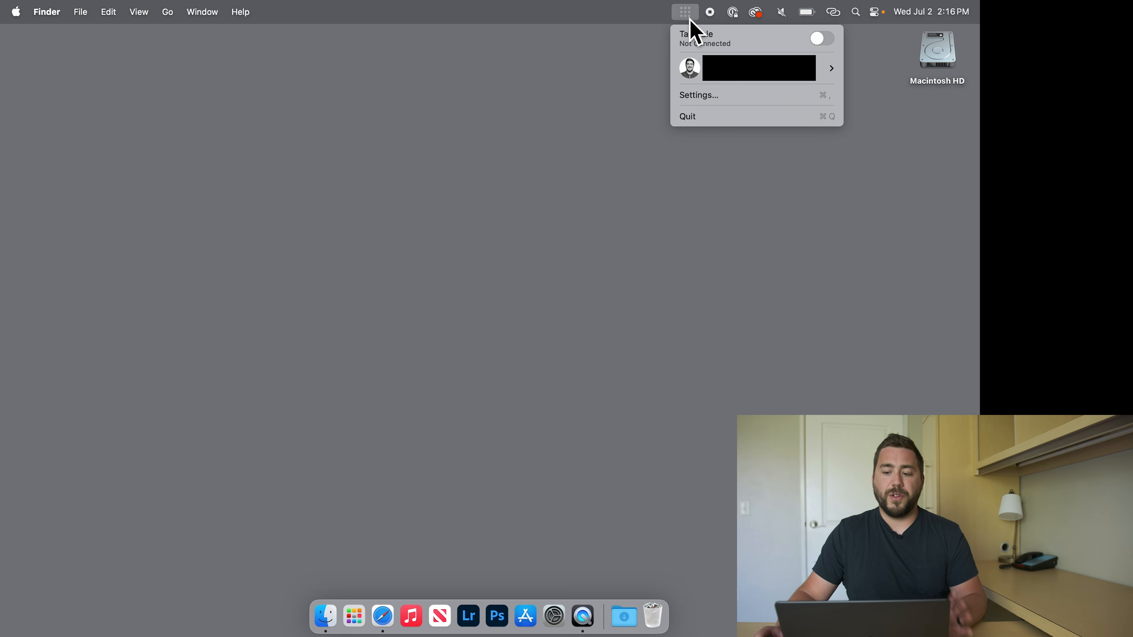
left_click(825, 46)
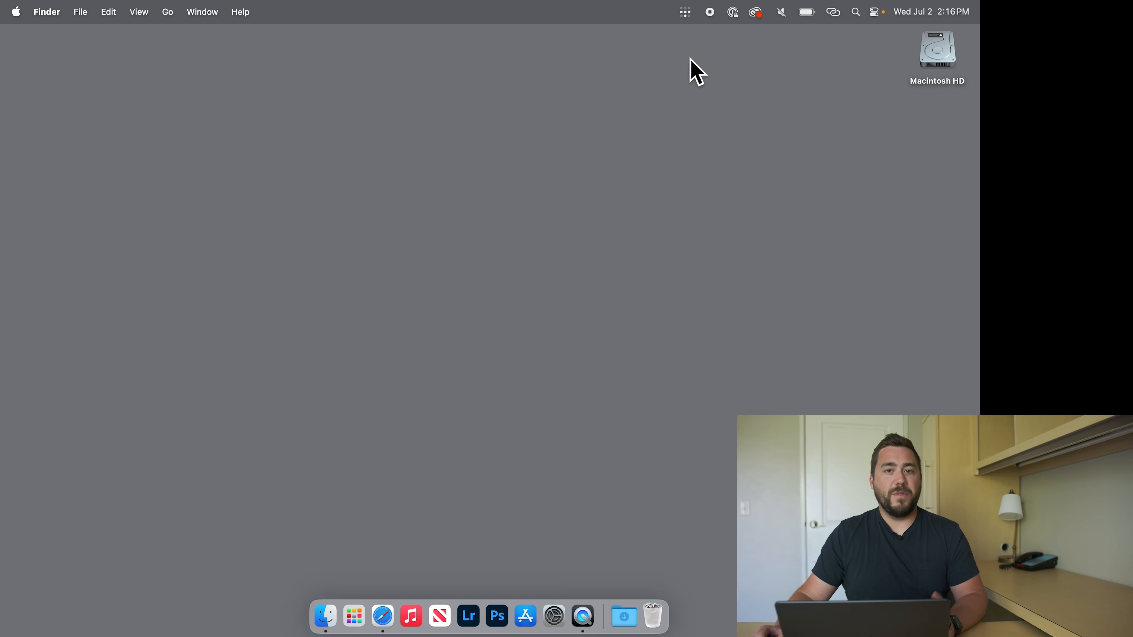
left_click(692, 13)
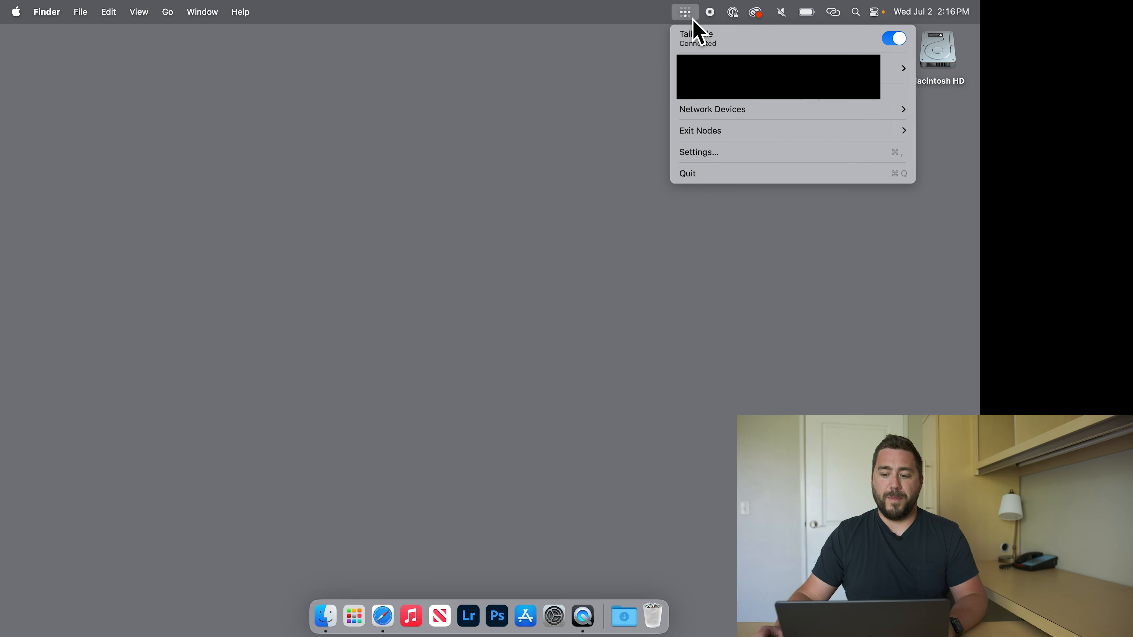
mouse_move(723, 115)
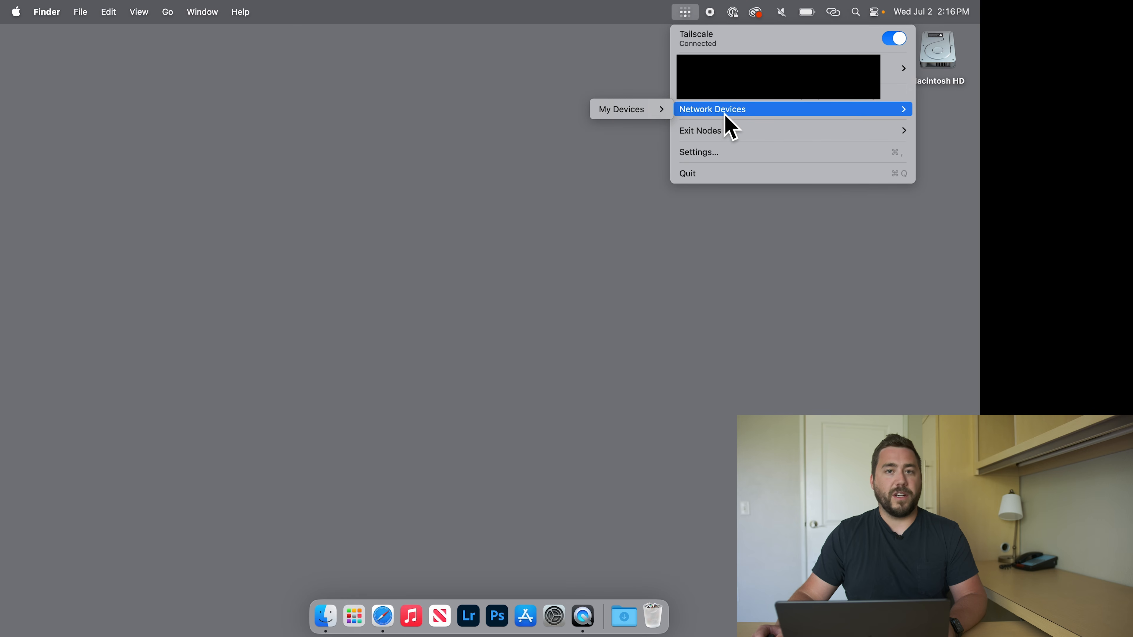
mouse_move(648, 115)
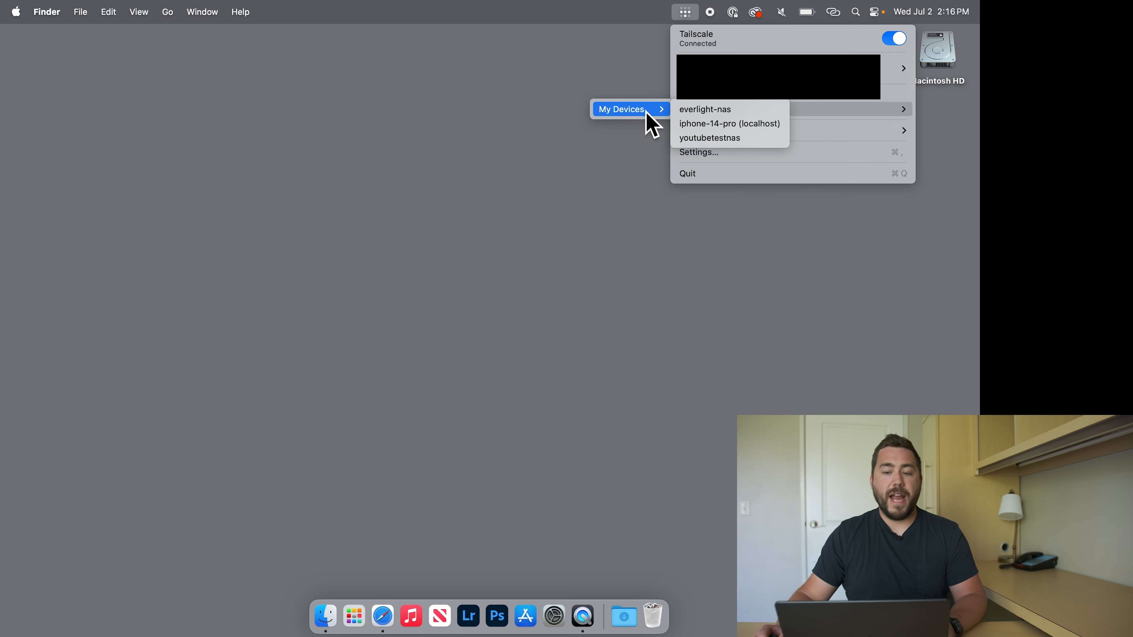
left_click(732, 142)
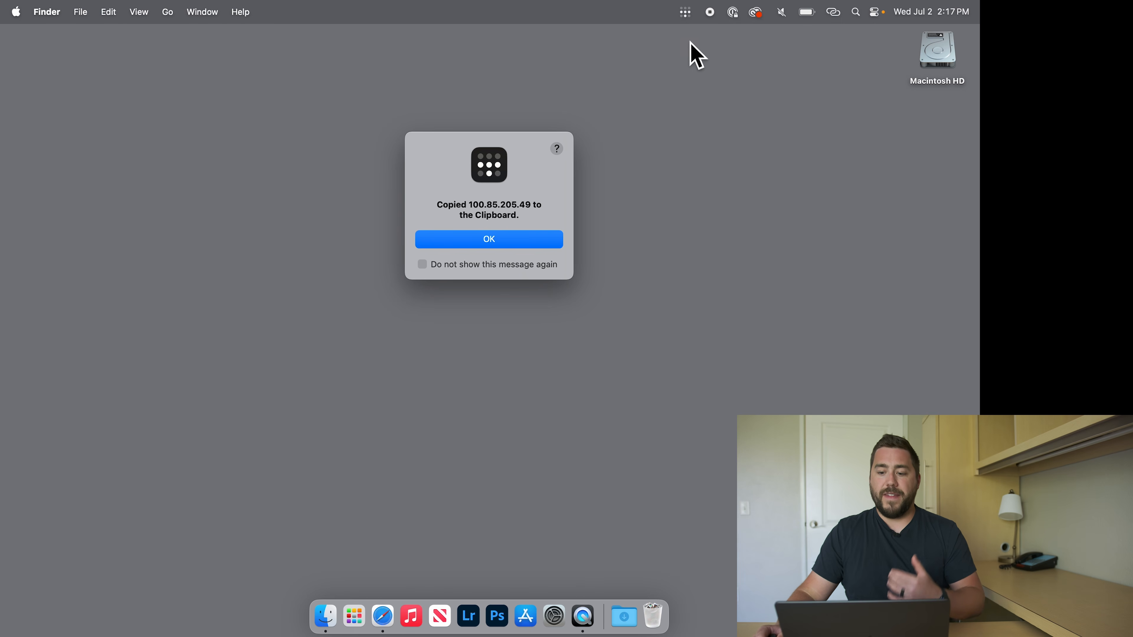
left_click(686, 12)
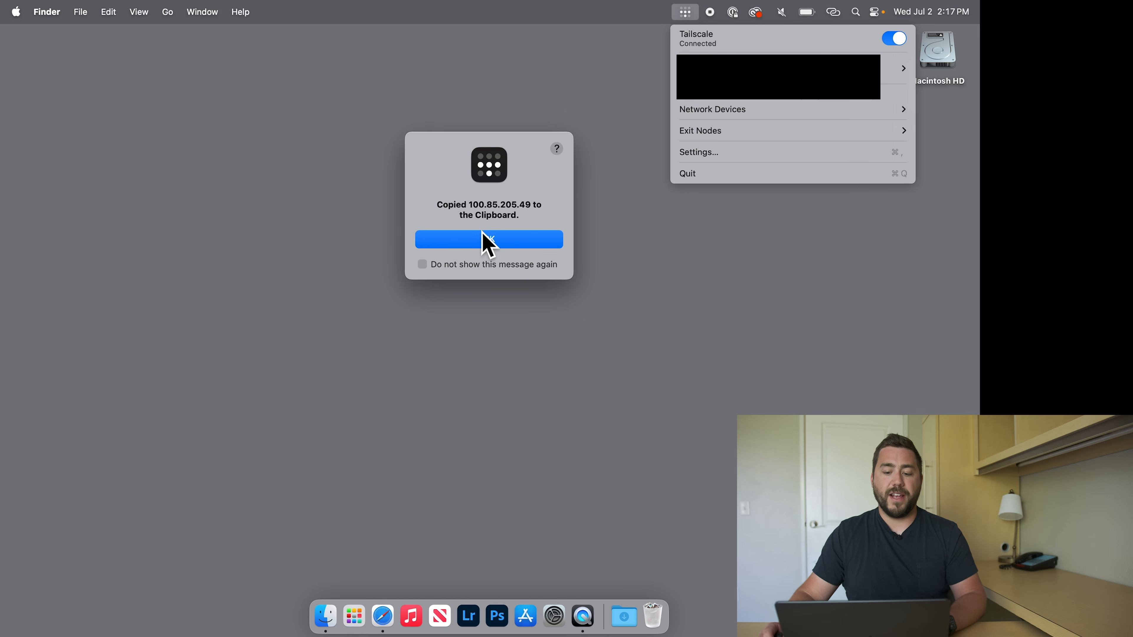
left_click(491, 248)
left_click(491, 248)
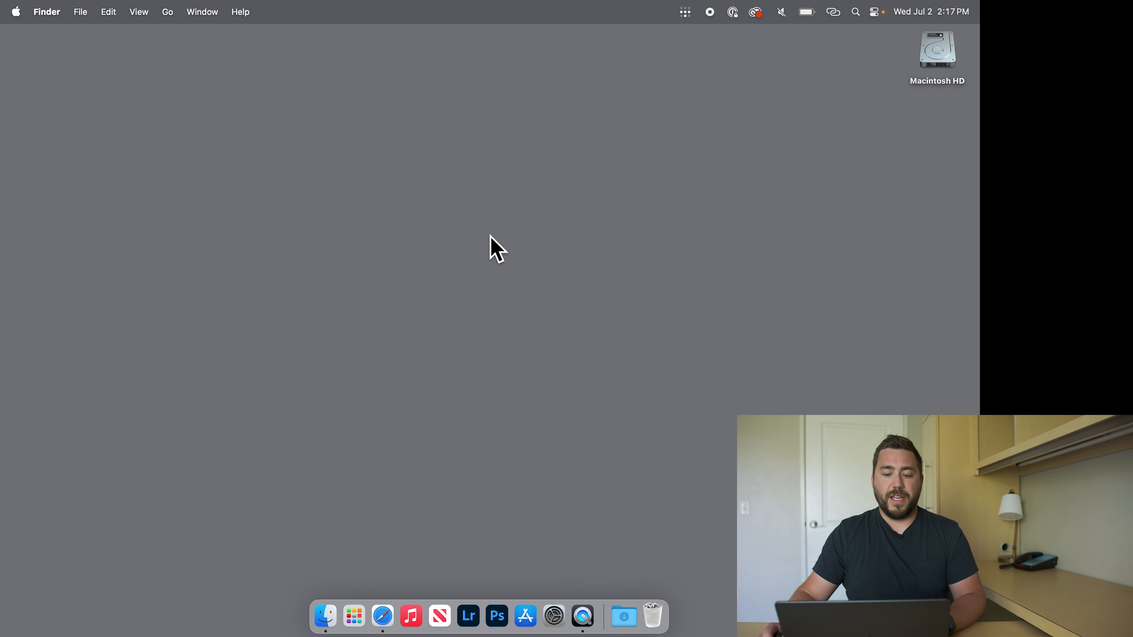
Connect Finder to the server smb://100.85.205.49 and mount its Photos volume.
left_click(176, 13)
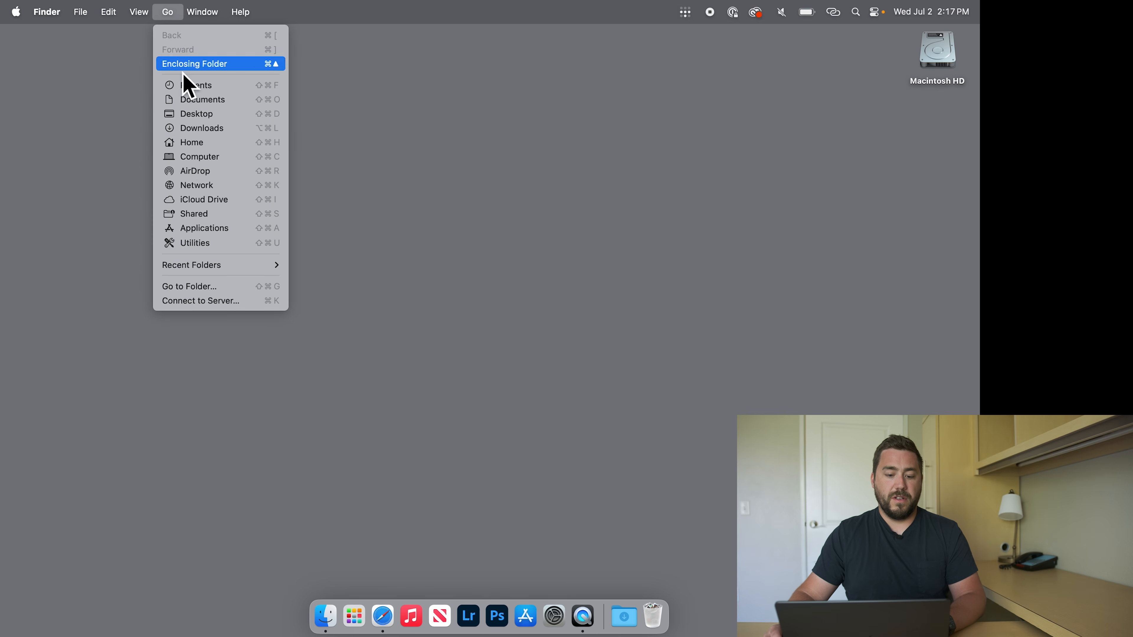
left_click(208, 304)
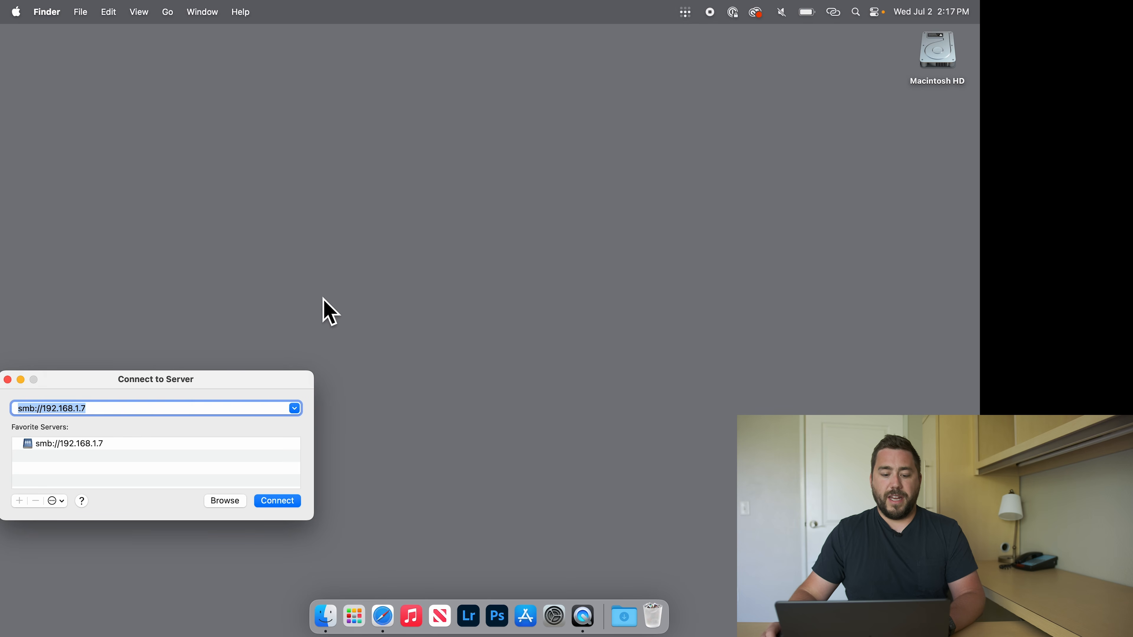
left_click(380, 215)
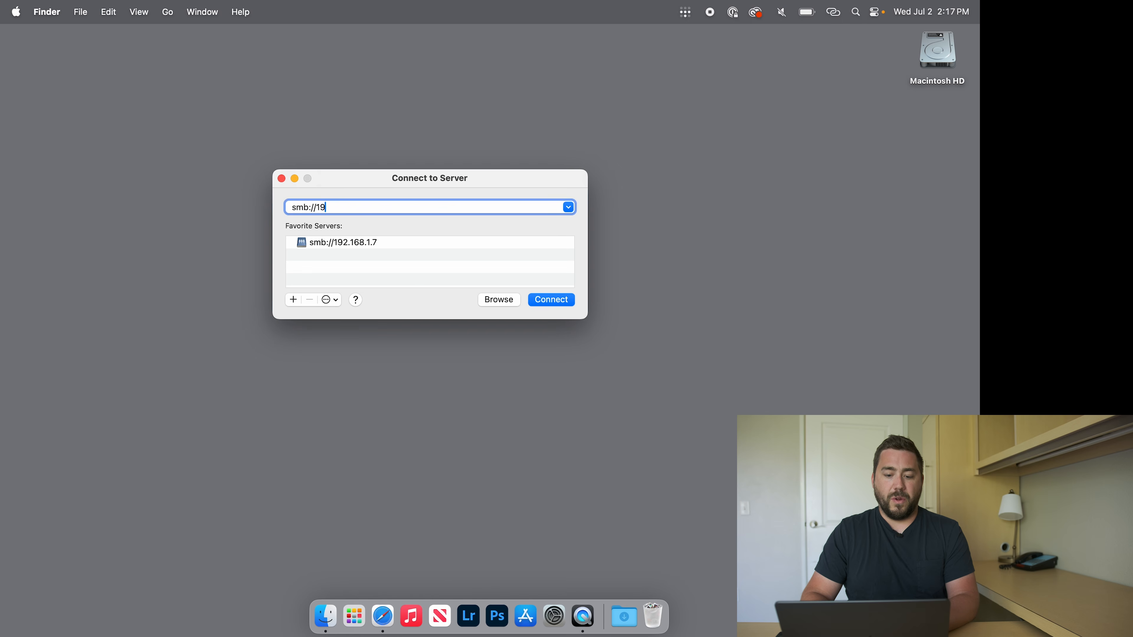
type("168.1.7")
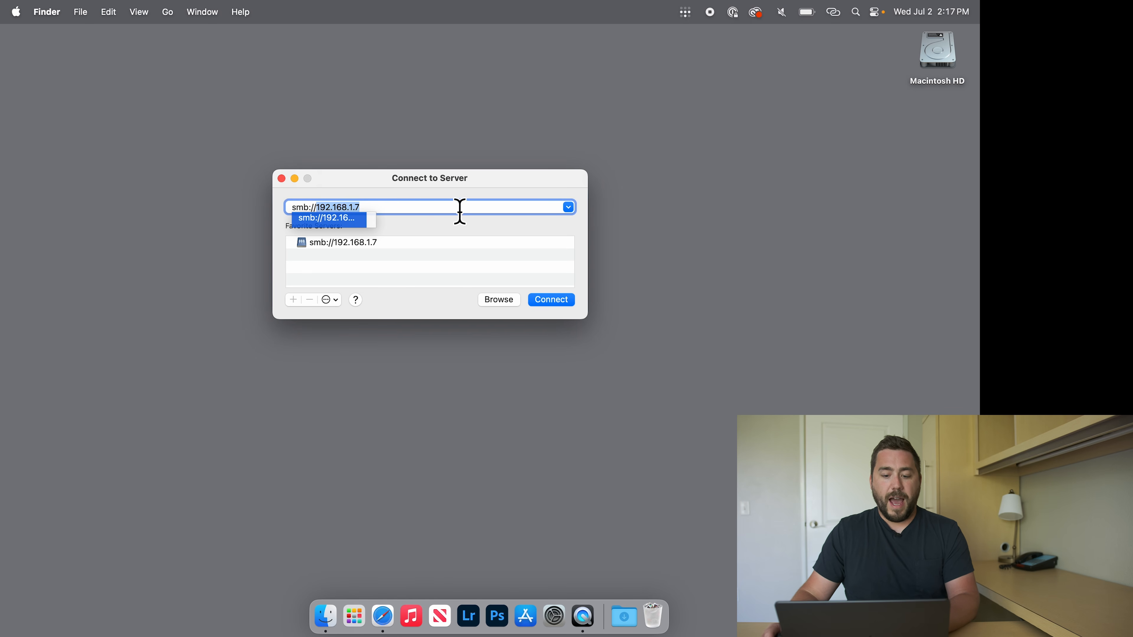
type("100.85.205.49")
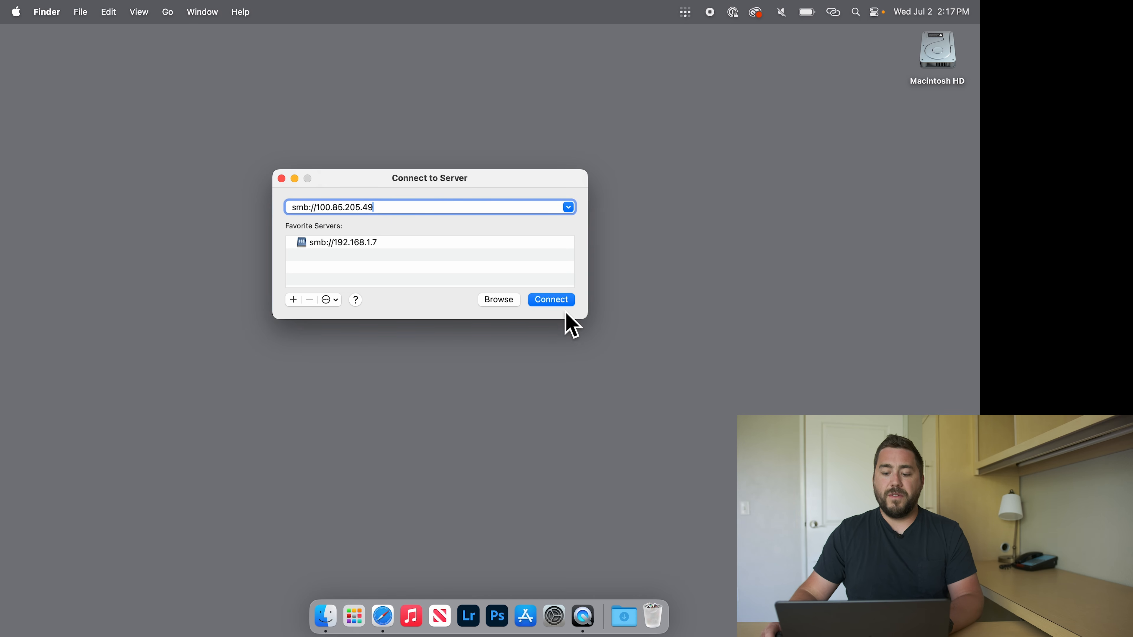
left_click(552, 306)
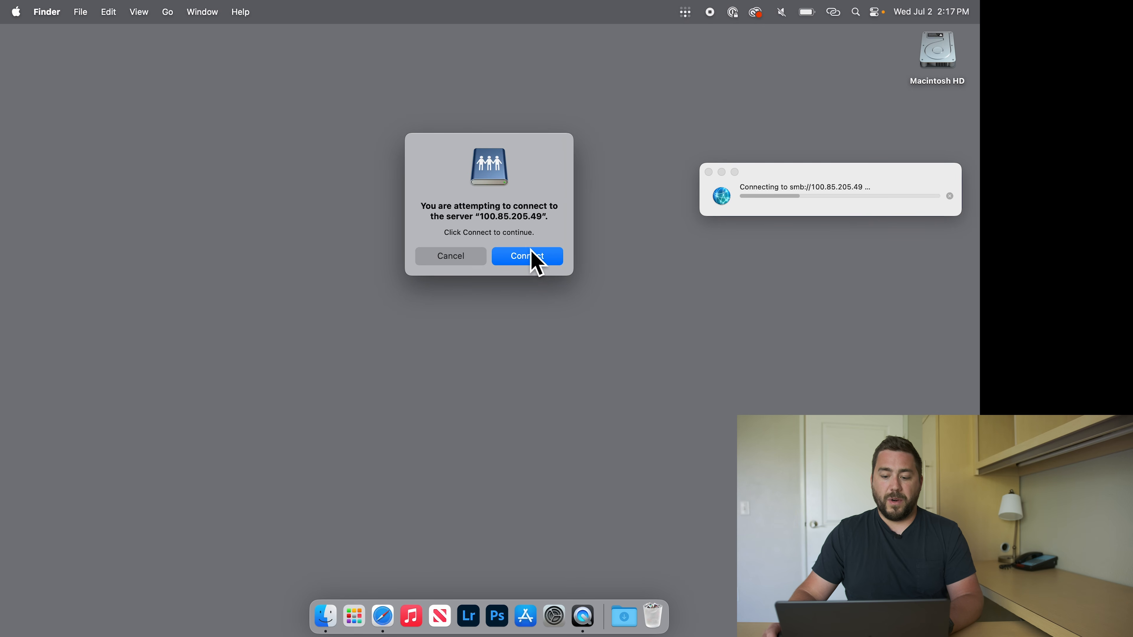
left_click(528, 262)
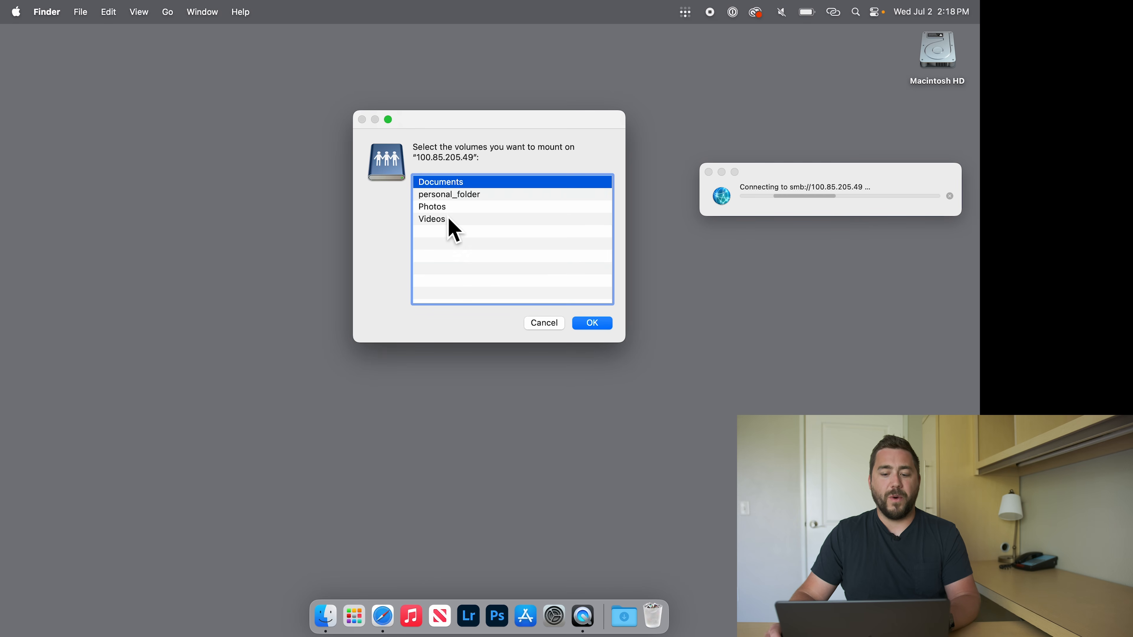
left_click(442, 207)
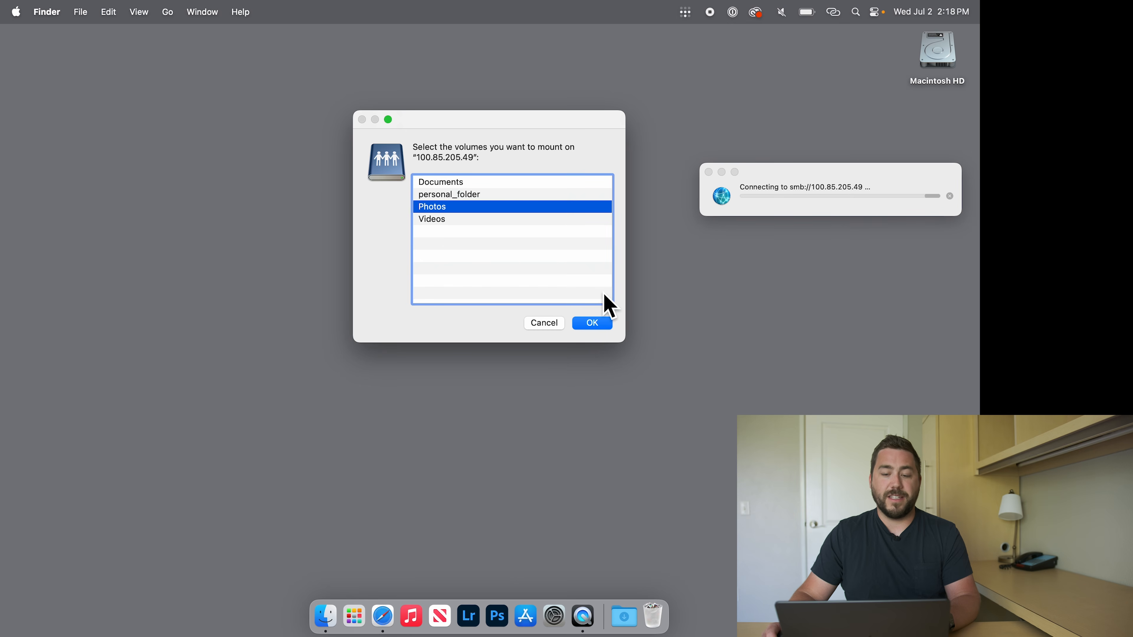
left_click(598, 334)
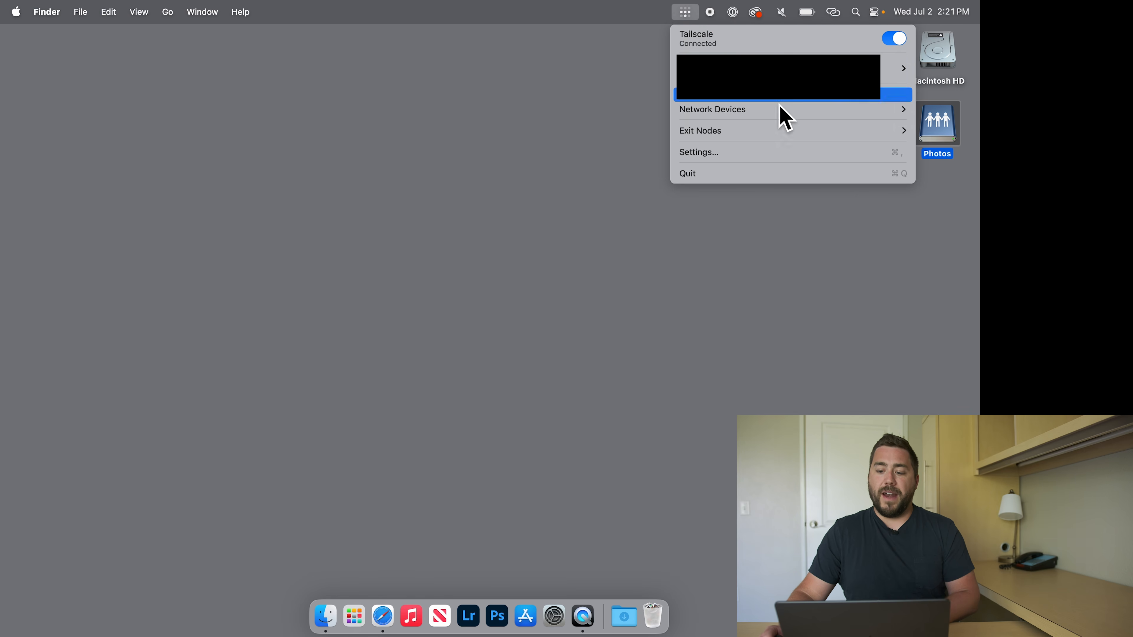
left_click(774, 116)
mouse_move(644, 116)
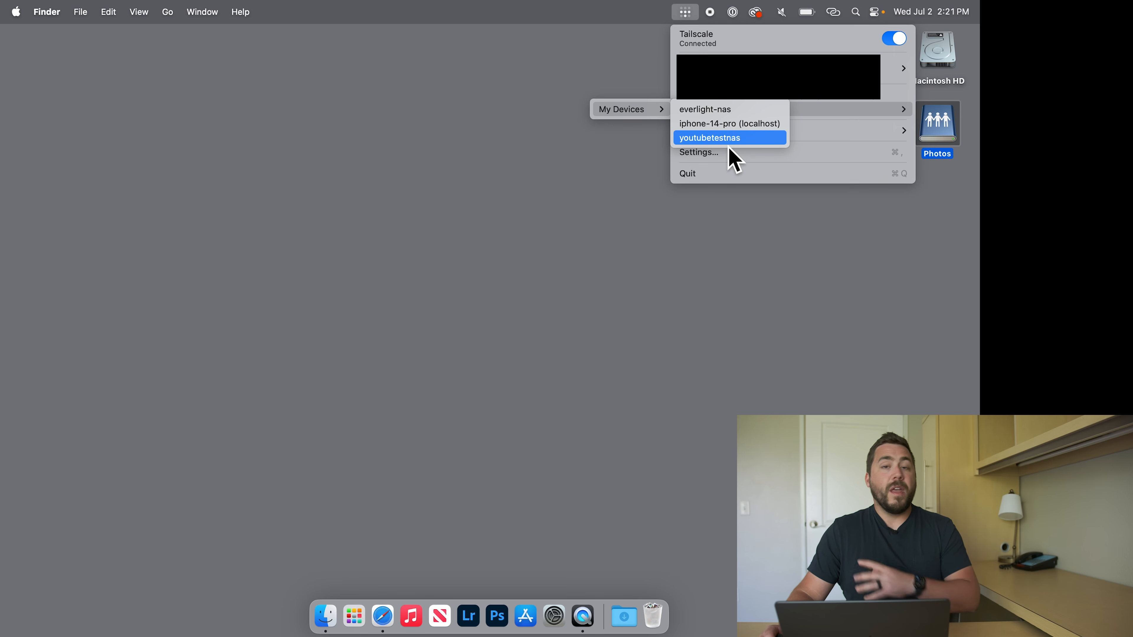
left_click(539, 175)
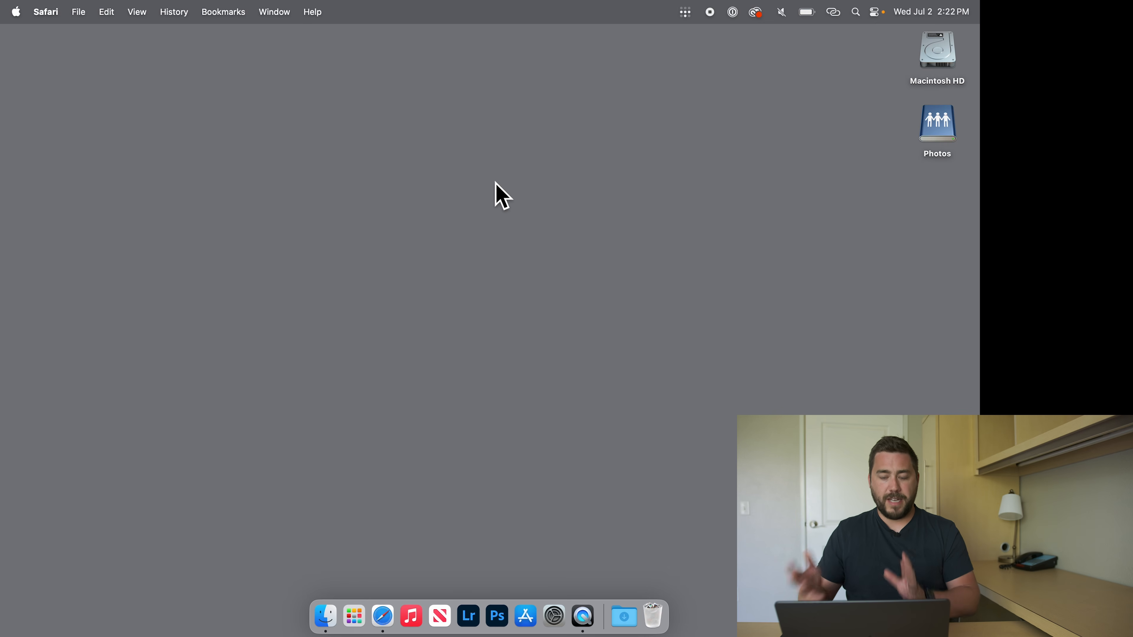
Switch to Safari and open the web page of youtubetestnas at its Tailscale IP address, 100.85.205.49.
left_click(383, 618)
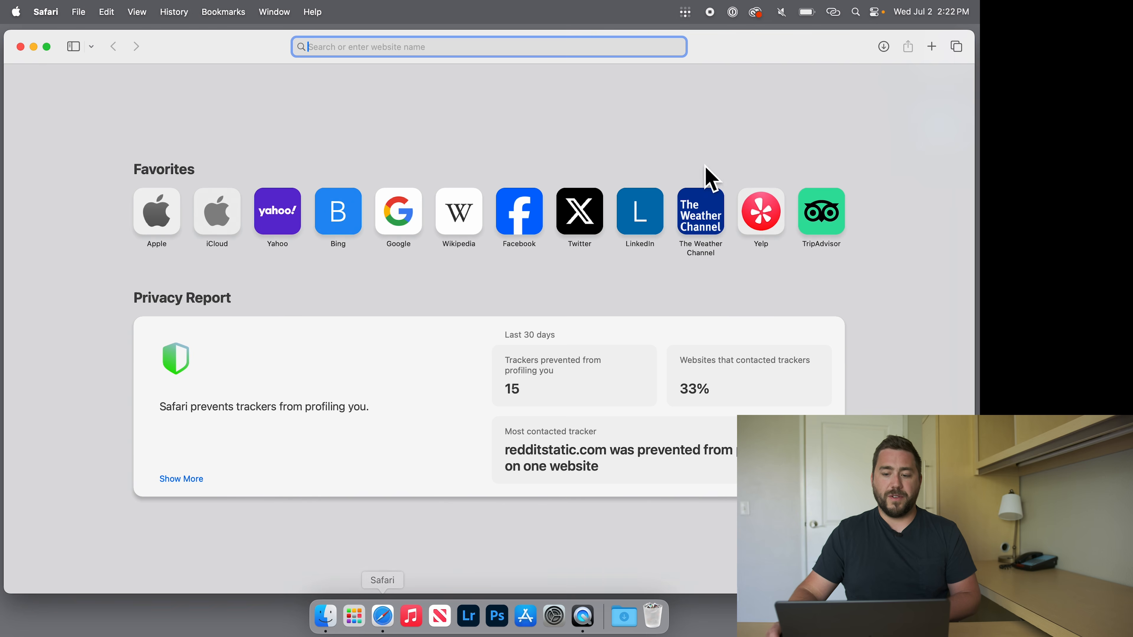
left_click(686, 12)
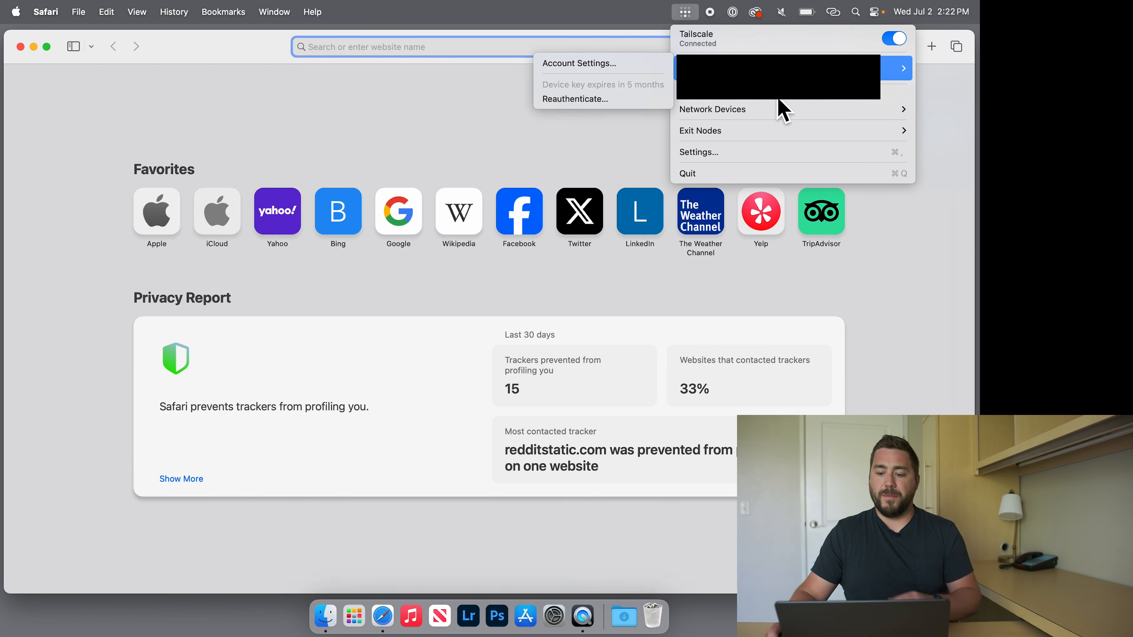
mouse_move(761, 123)
mouse_move(651, 115)
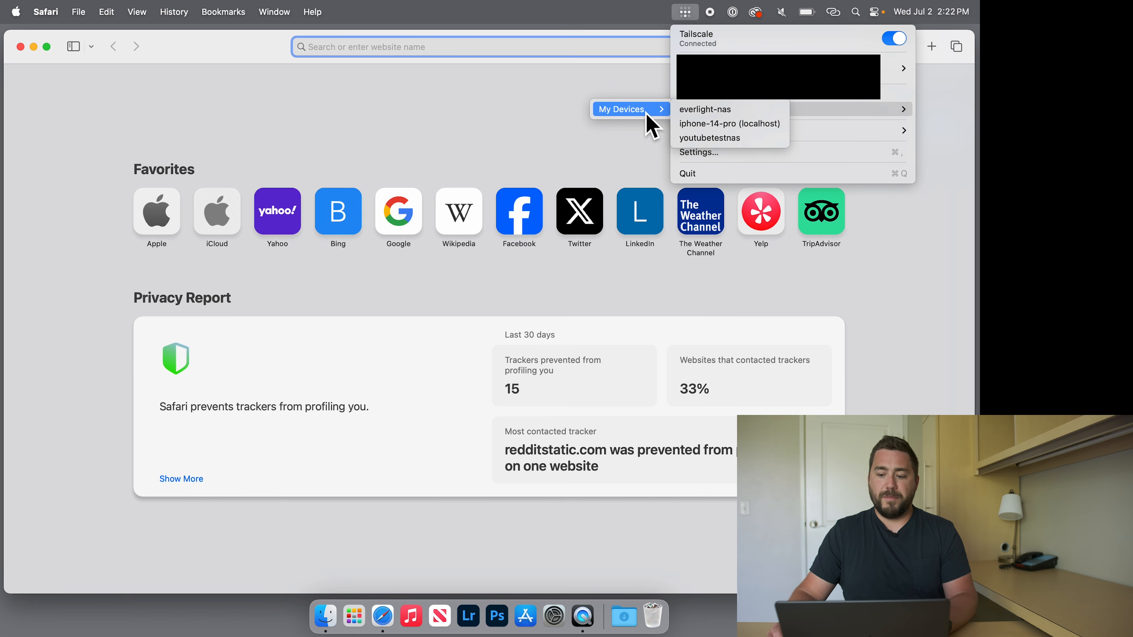
left_click(732, 137)
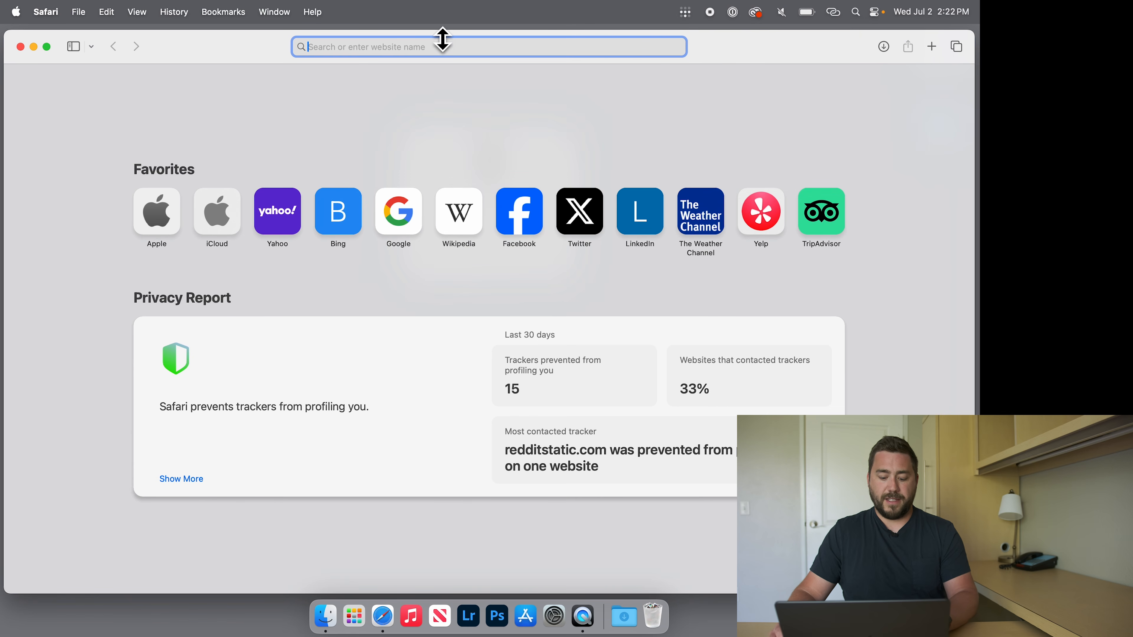
type("100.85.205.49")
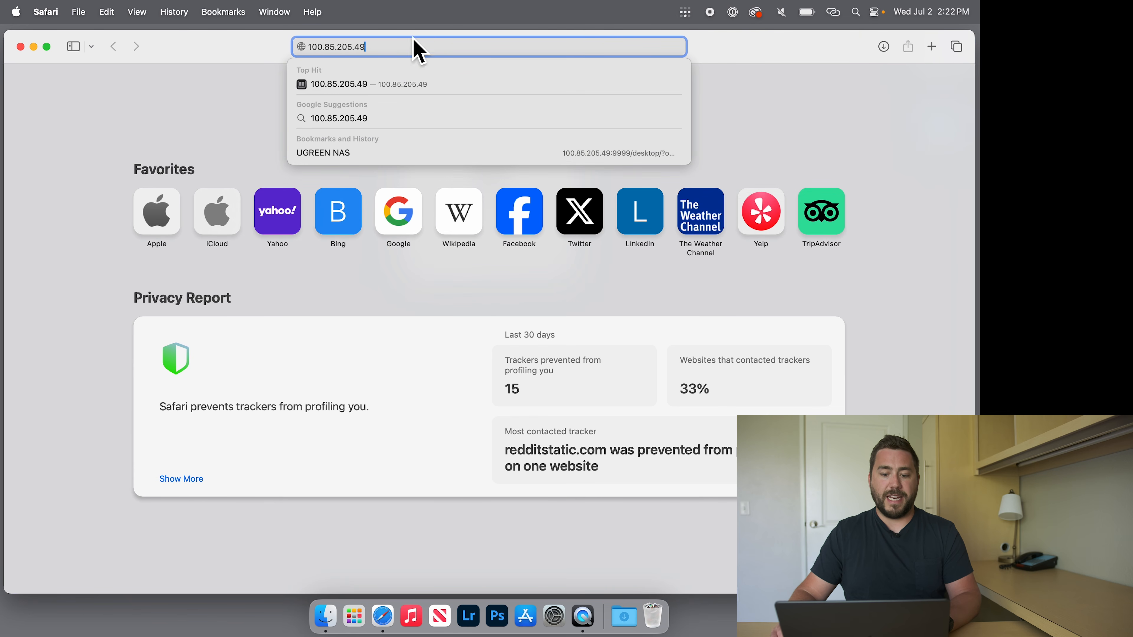
left_click(440, 88)
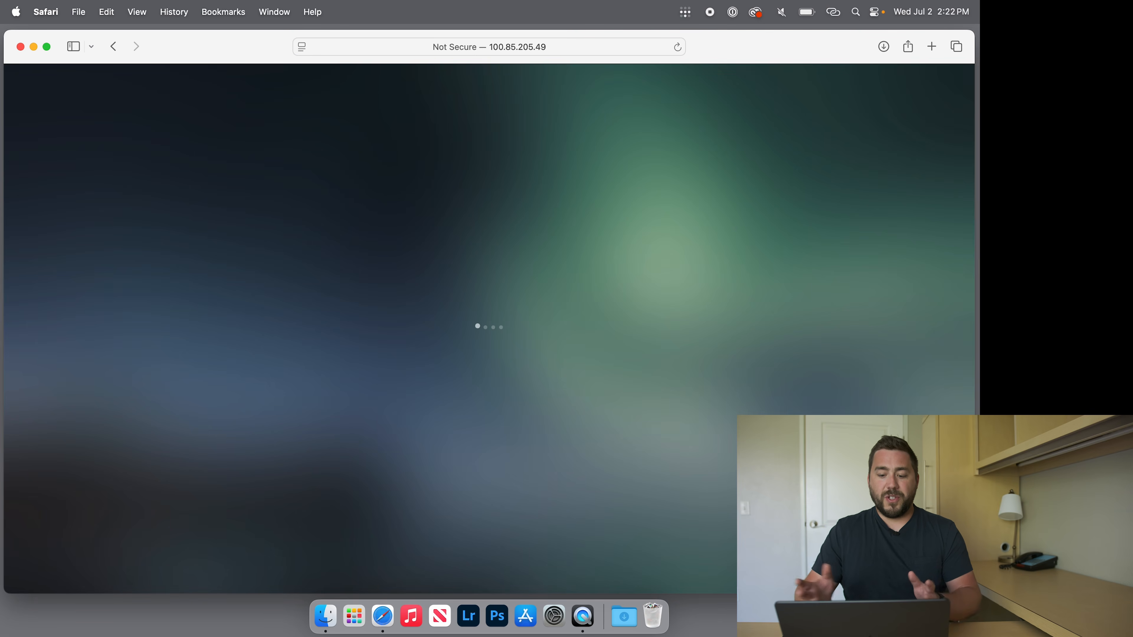